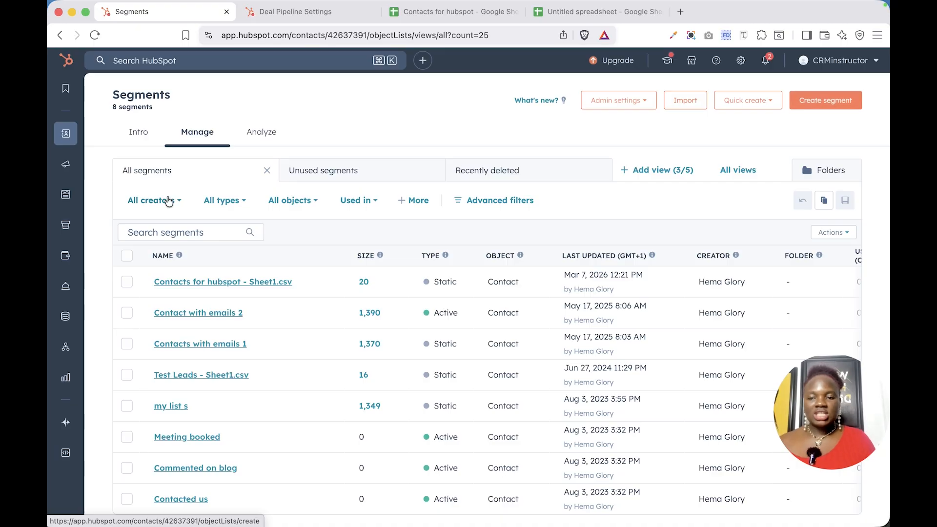
Start a new segment based on Contacts and dismiss the segment builder's introductory tour.
mouse_move(271, 296)
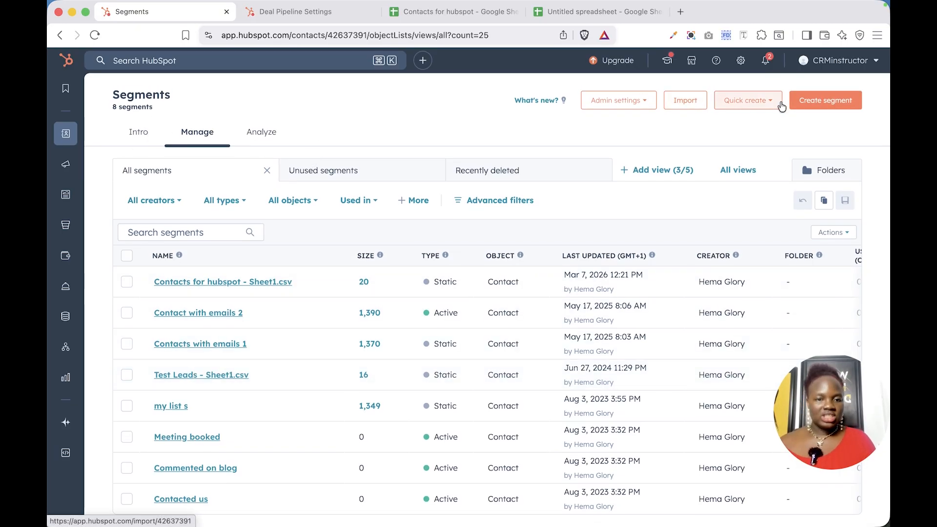
left_click(845, 101)
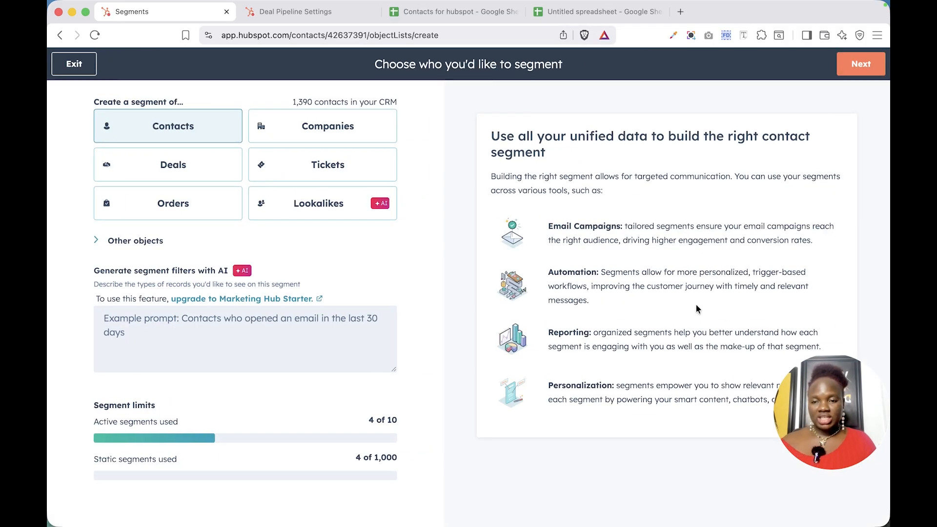
left_click_drag(820, 391, 825, 477)
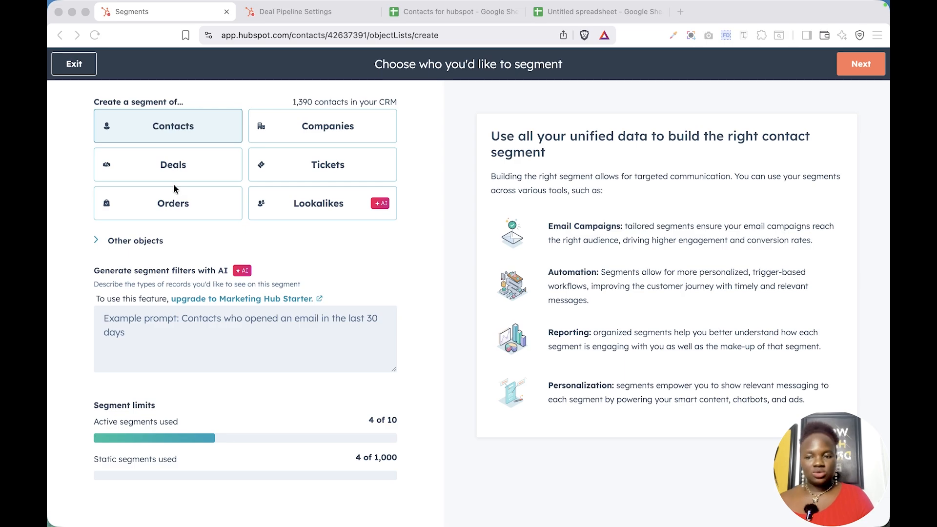
left_click(130, 244)
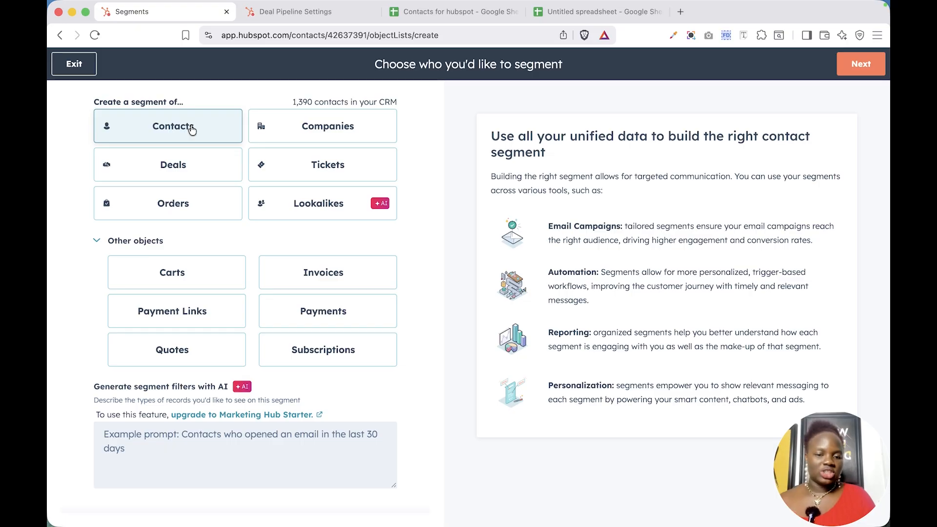
scroll(318, 330, "down", 3)
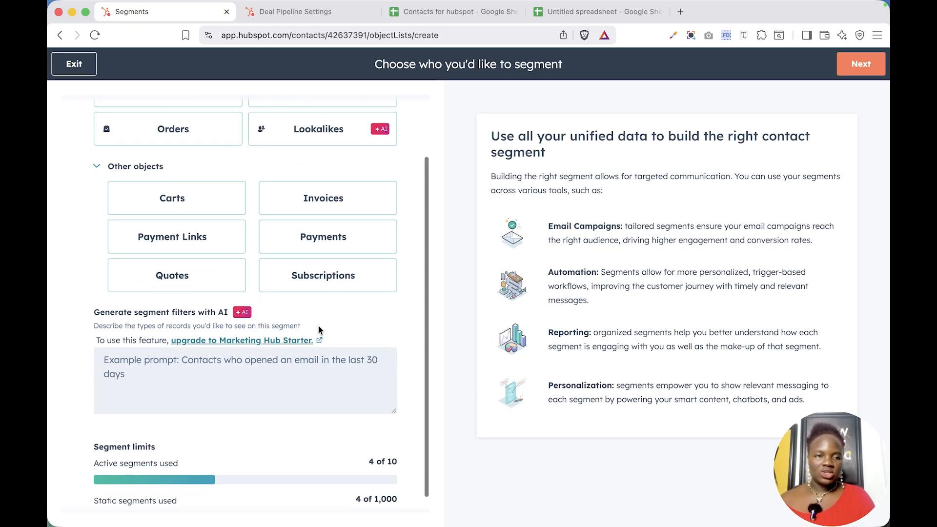
scroll(318, 330, "up", 3)
left_click(861, 64)
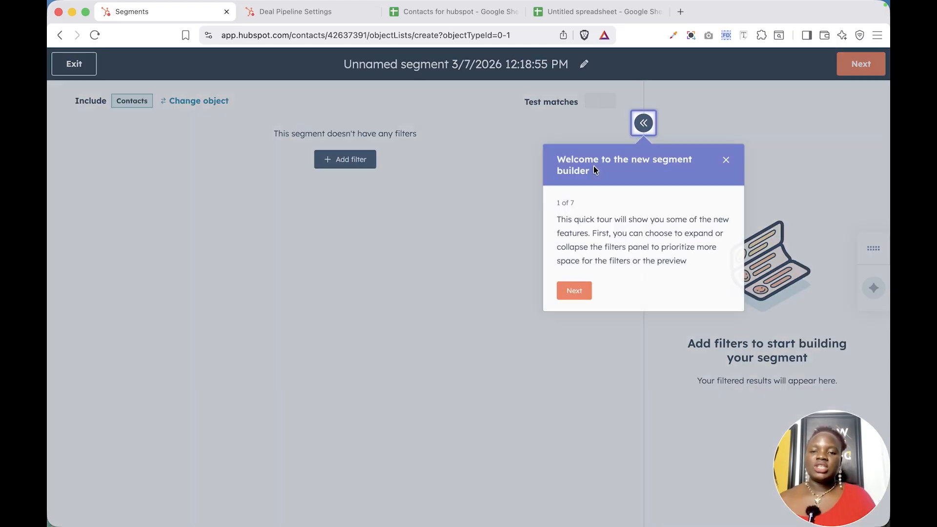
left_click(728, 160)
Add a filter on the Lead status contact property to the empty segment.
left_click(350, 165)
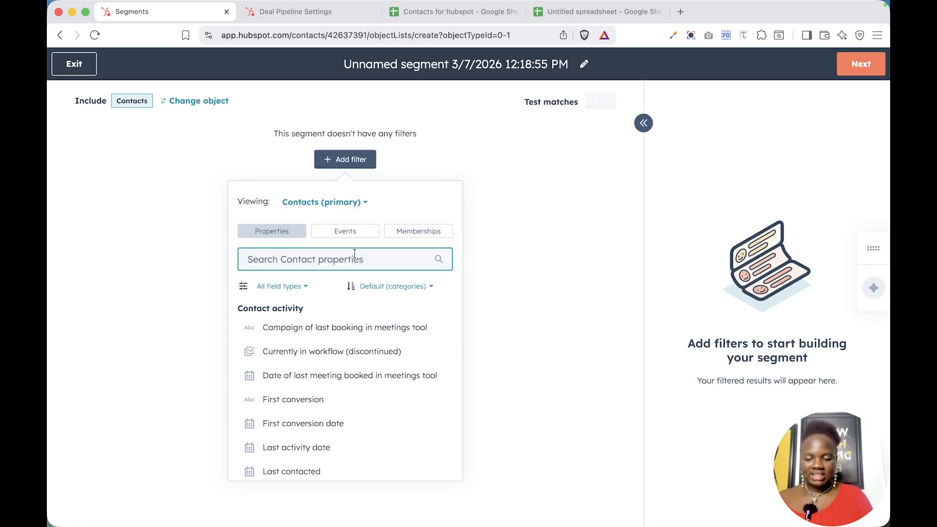
type("L")
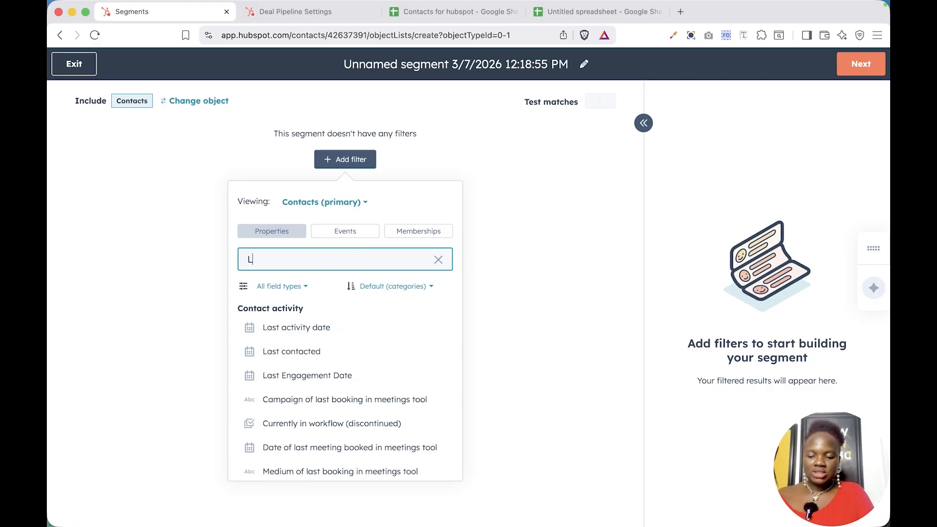
type("ead")
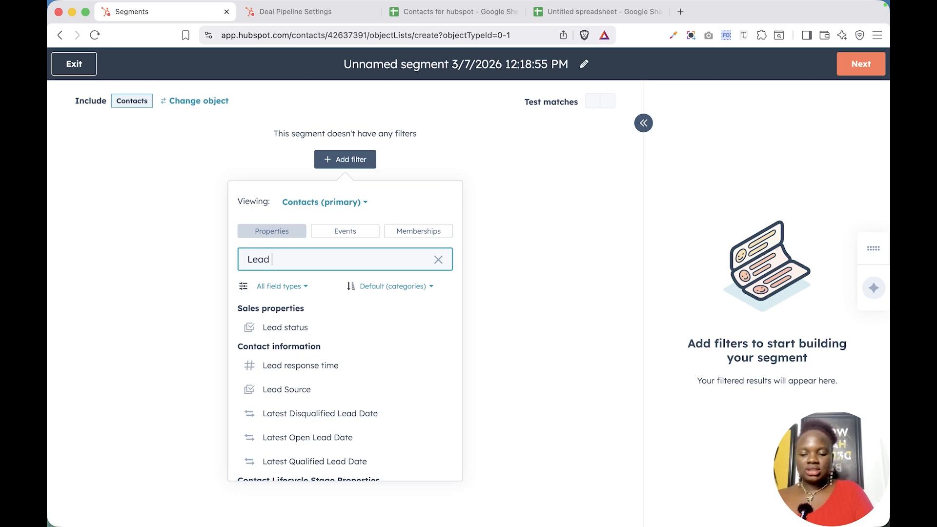
type(" status")
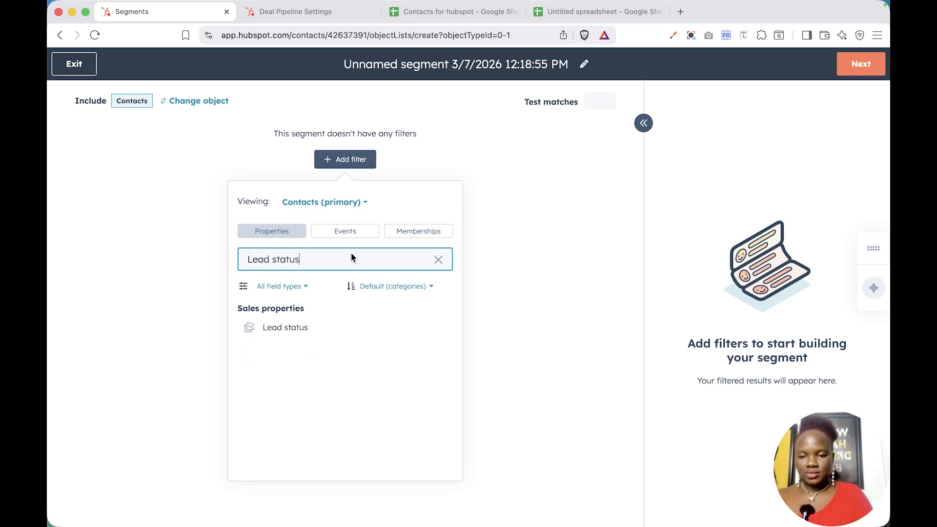
left_click(294, 327)
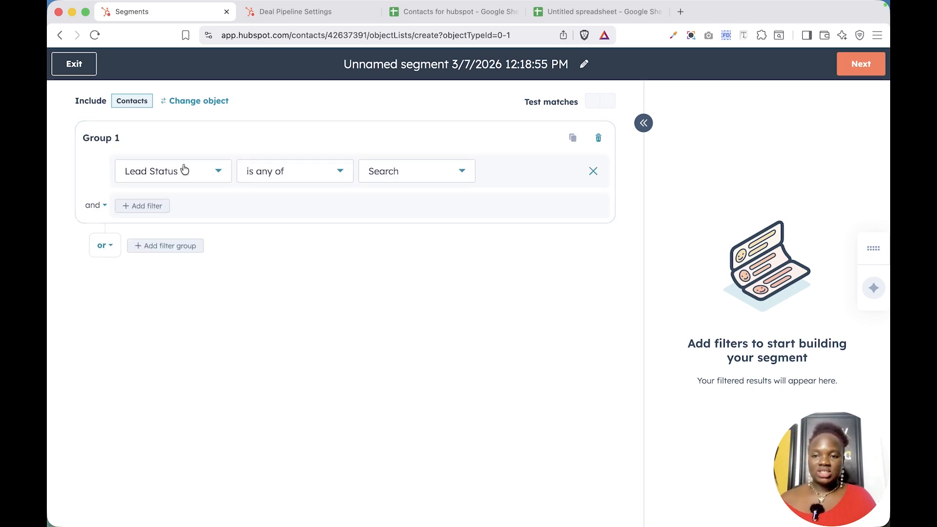
Set the Lead Status filter to match any of New, Open or In progress.
left_click(418, 170)
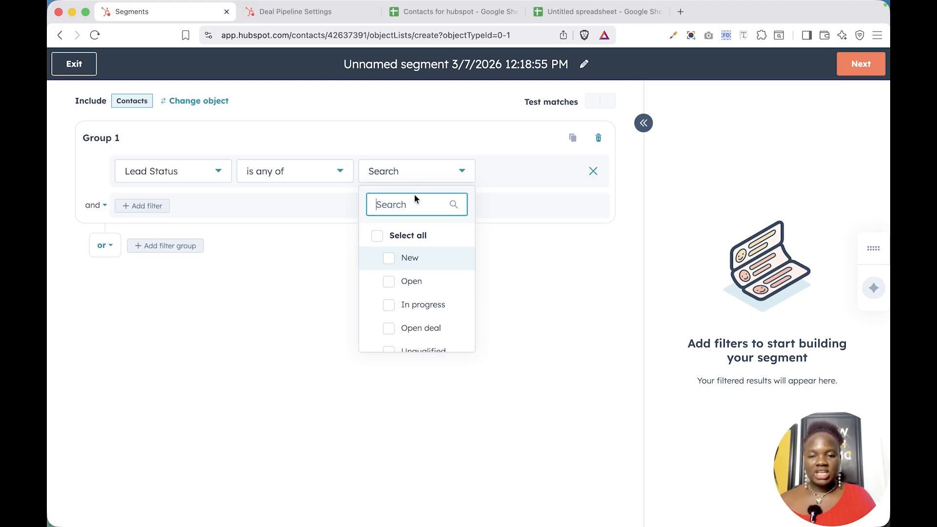
left_click(412, 263)
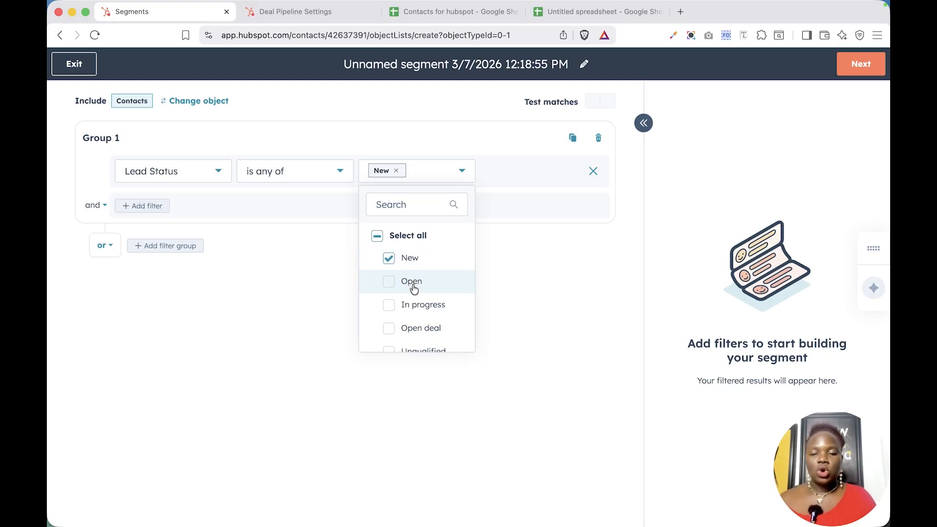
left_click(414, 288)
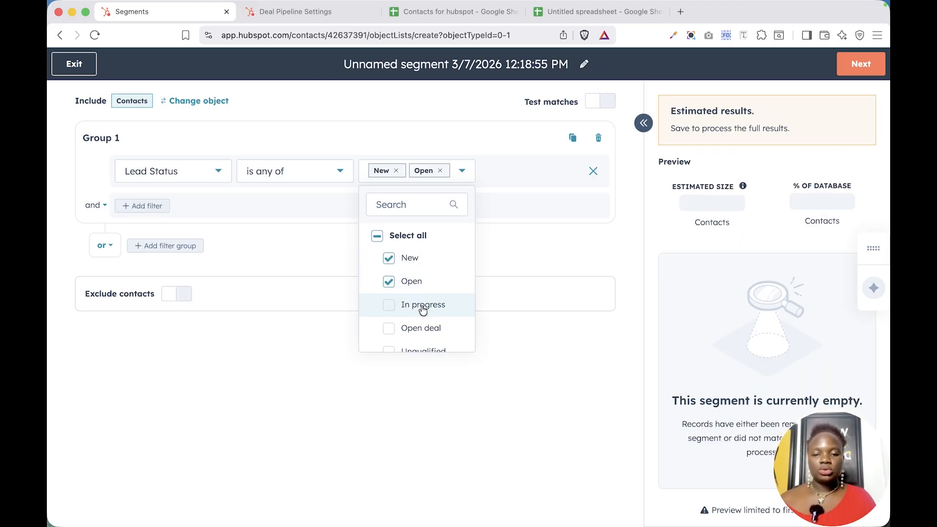
left_click(422, 307)
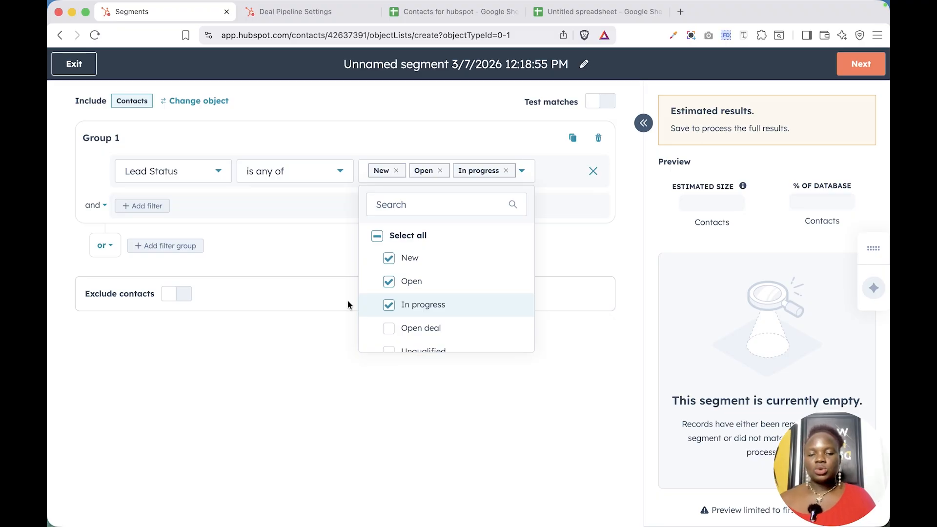
left_click(312, 341)
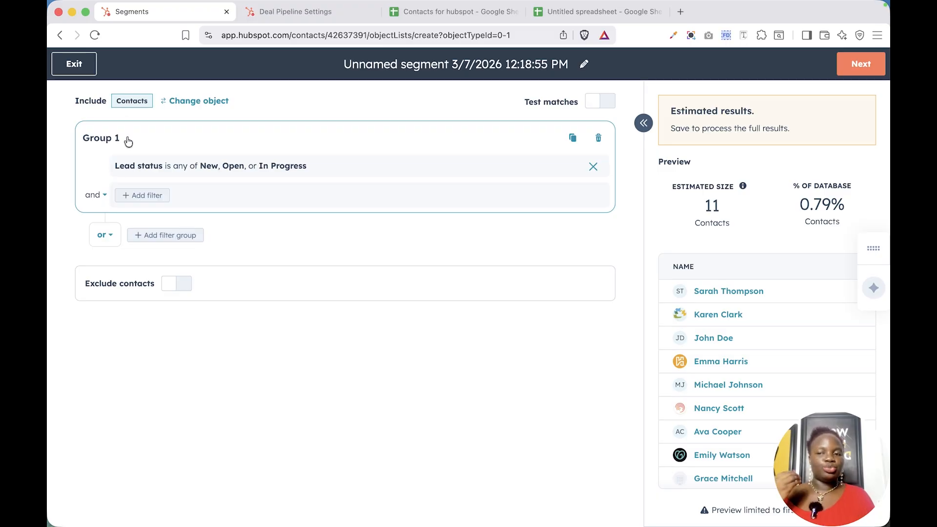
Add a second filter to Group 1 requiring that the contact's Email is known.
left_click(142, 183)
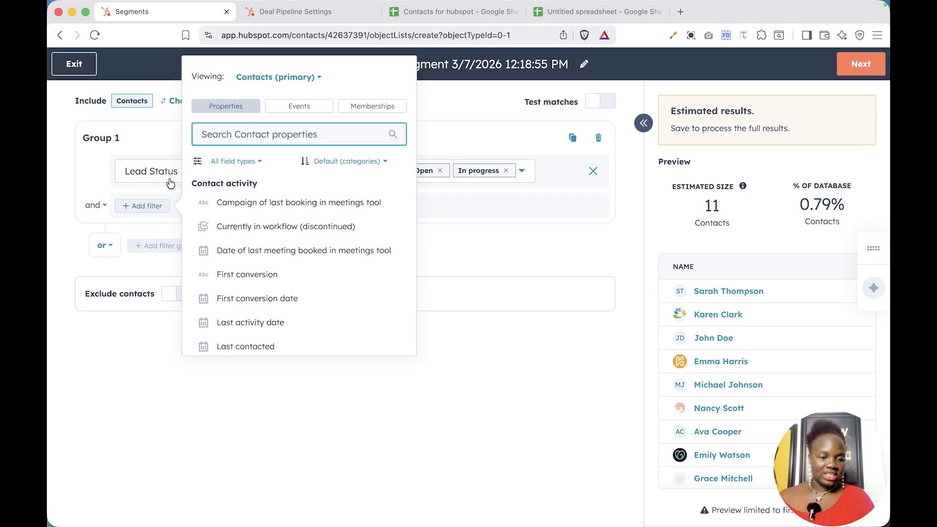
type("e")
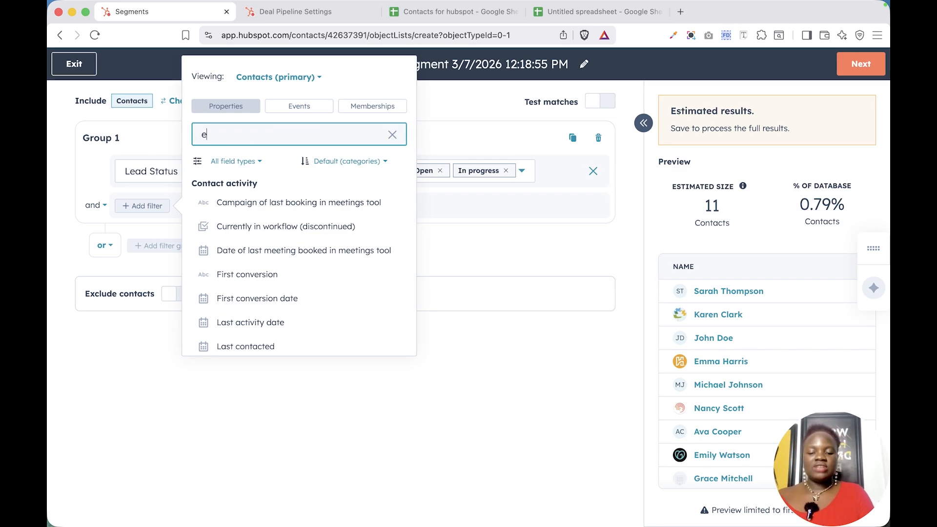
type("mail")
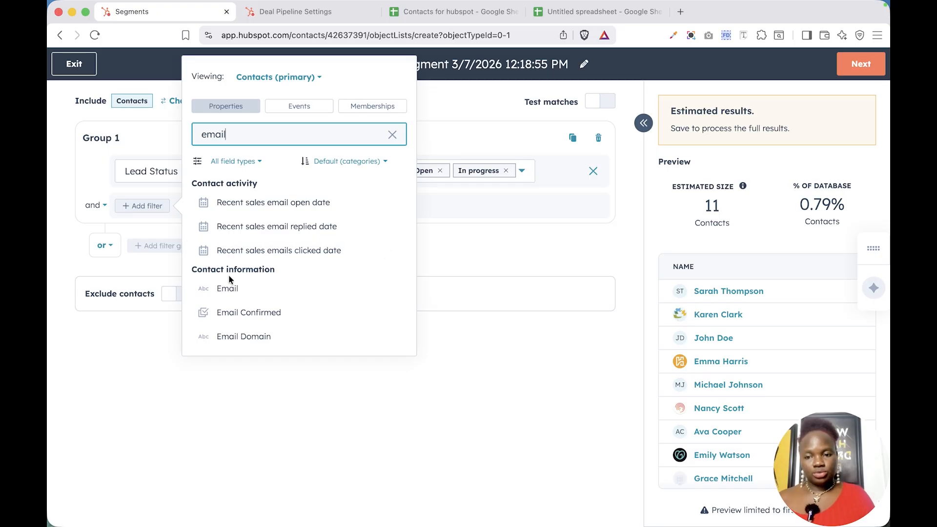
left_click(232, 289)
left_click(325, 213)
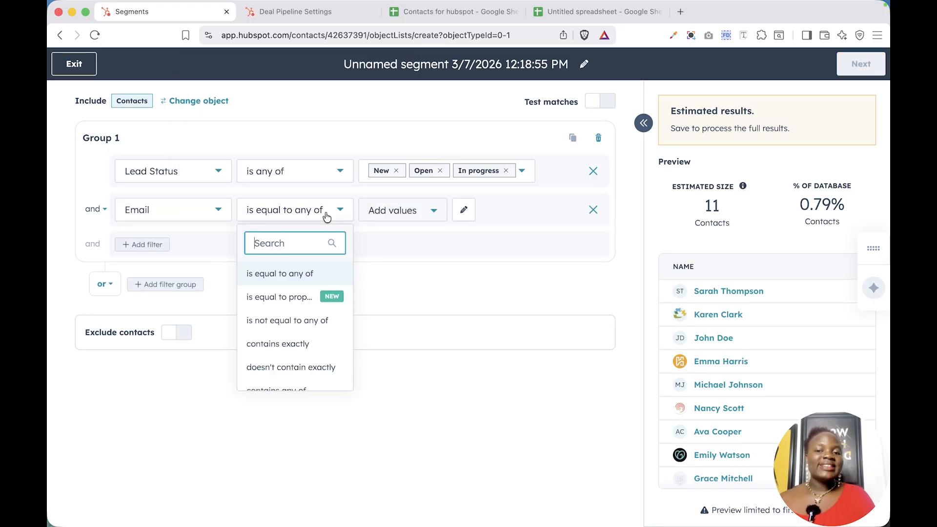
scroll(300, 343, "down", 10)
scroll(299, 343, "up", 5)
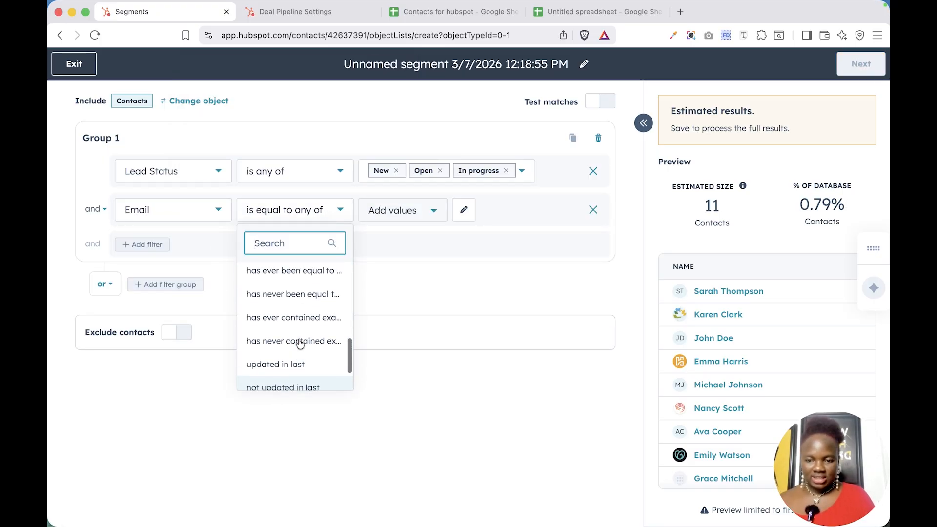
scroll(300, 343, "up", 2)
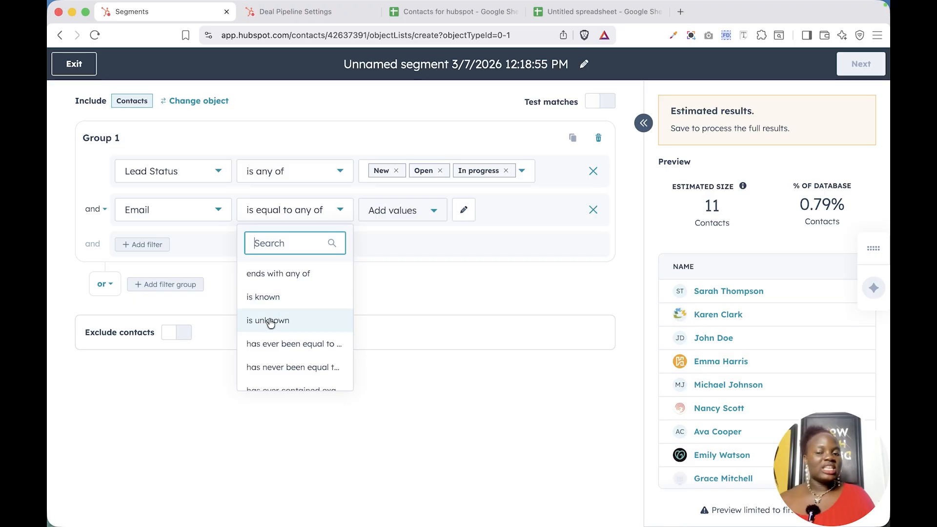
left_click(286, 299)
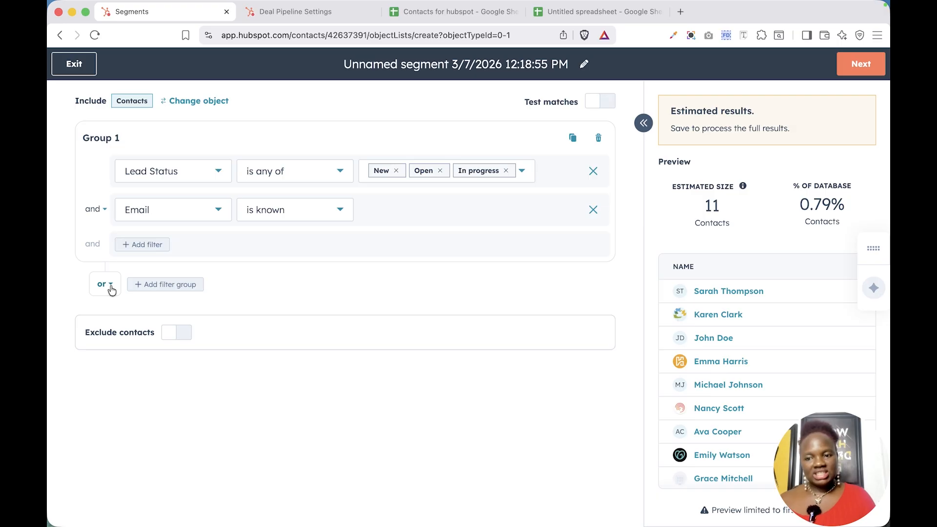
Add a second filter group, joined with "or", that filters on the Lead Source contact property.
left_click(161, 285)
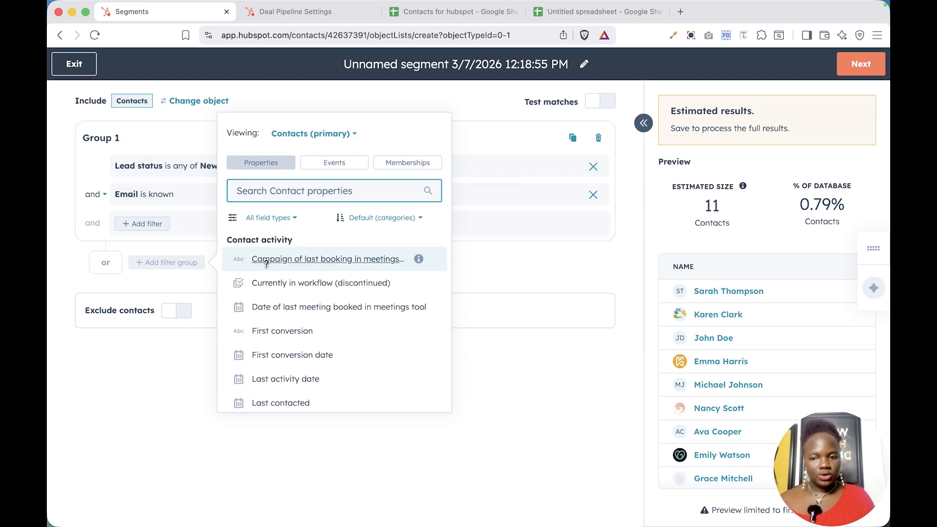
type("l")
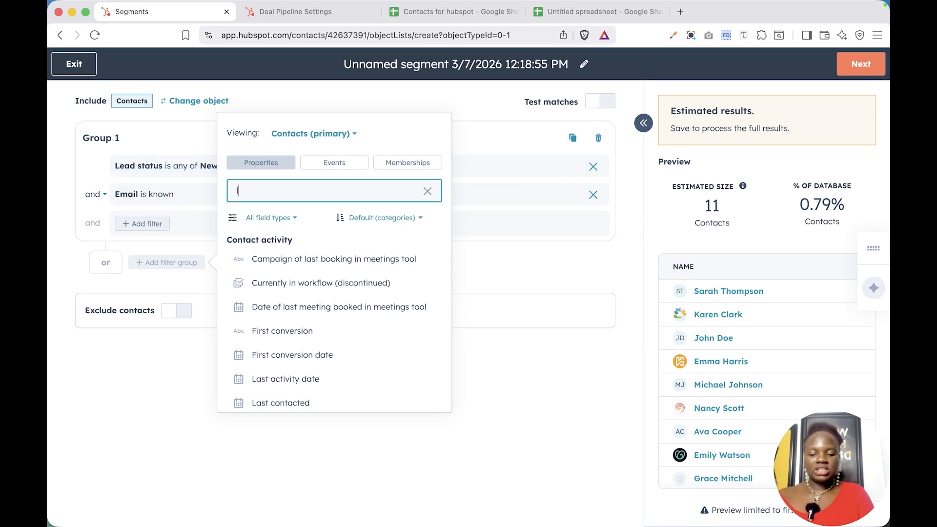
type("ead")
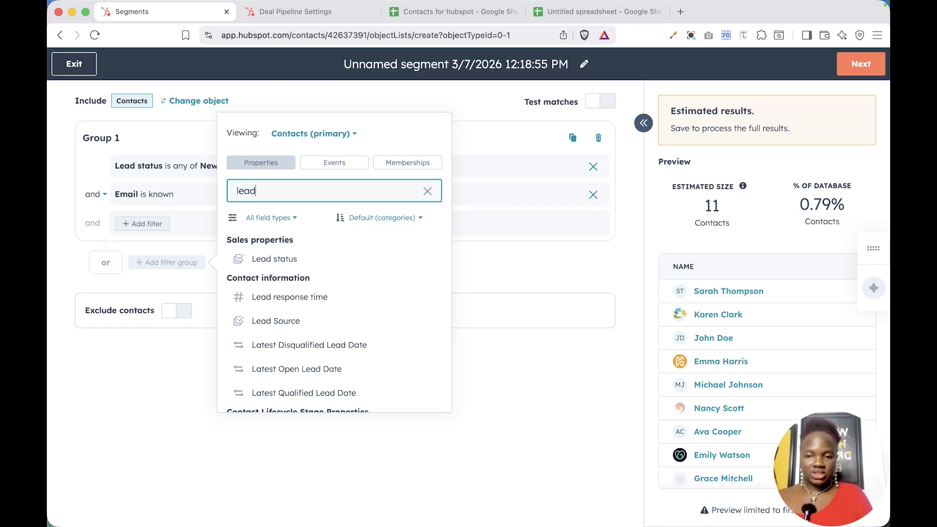
left_click(289, 320)
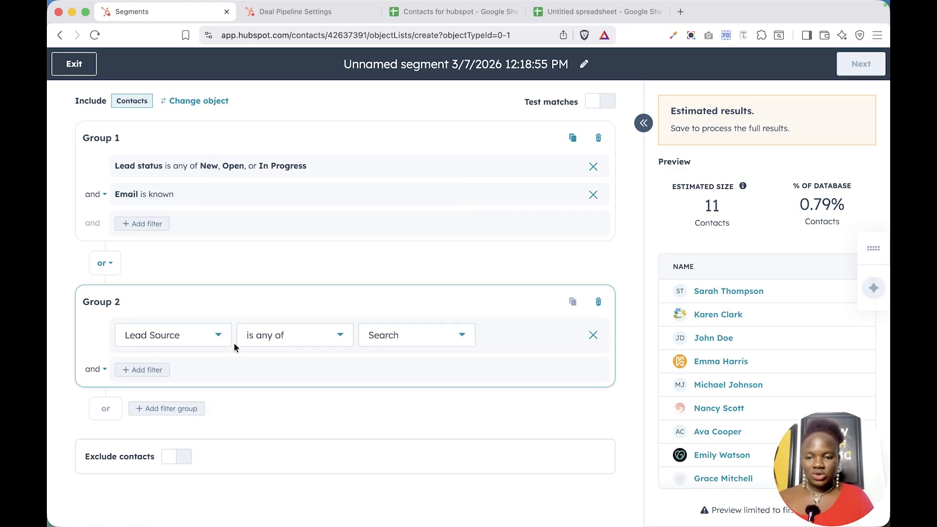
right_click(293, 333)
Set the Lead Source filter to match any of Website, Email, Social Media or Google Search.
left_click(466, 337)
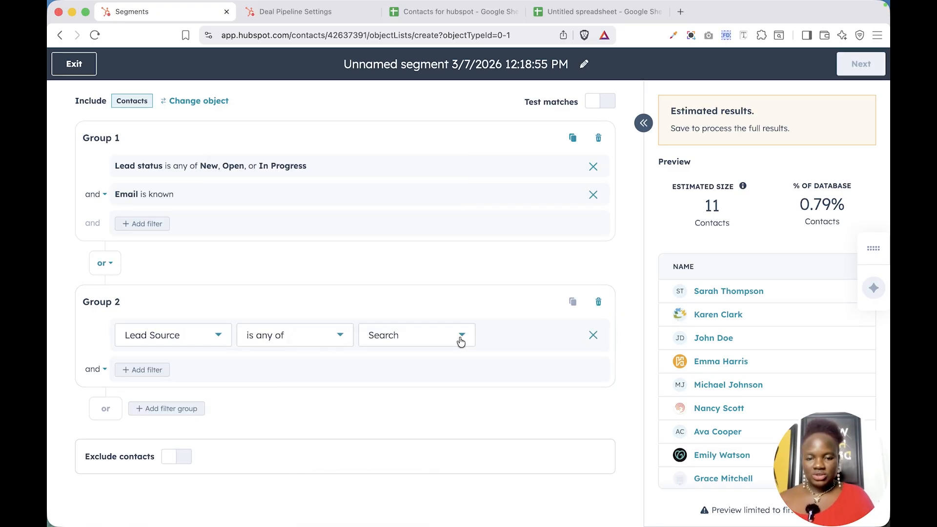
left_click(462, 336)
left_click(424, 426)
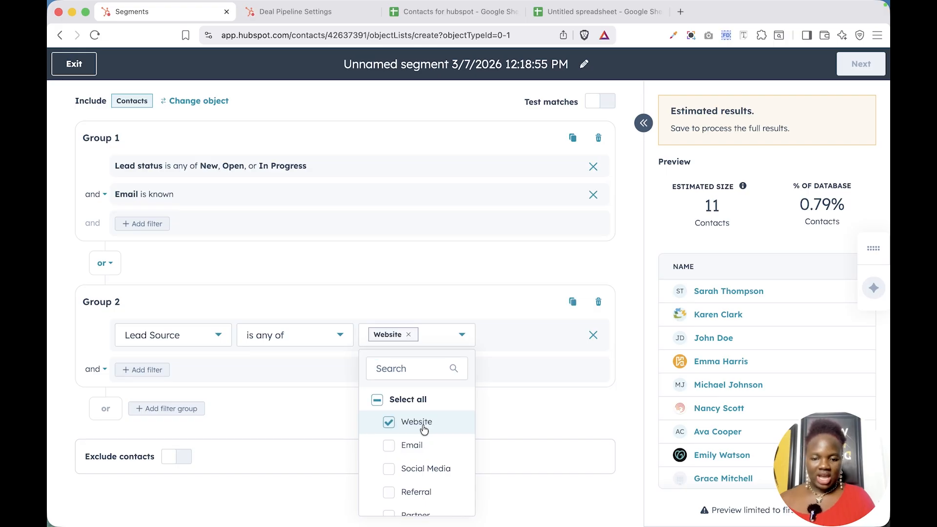
left_click(411, 445)
left_click(414, 470)
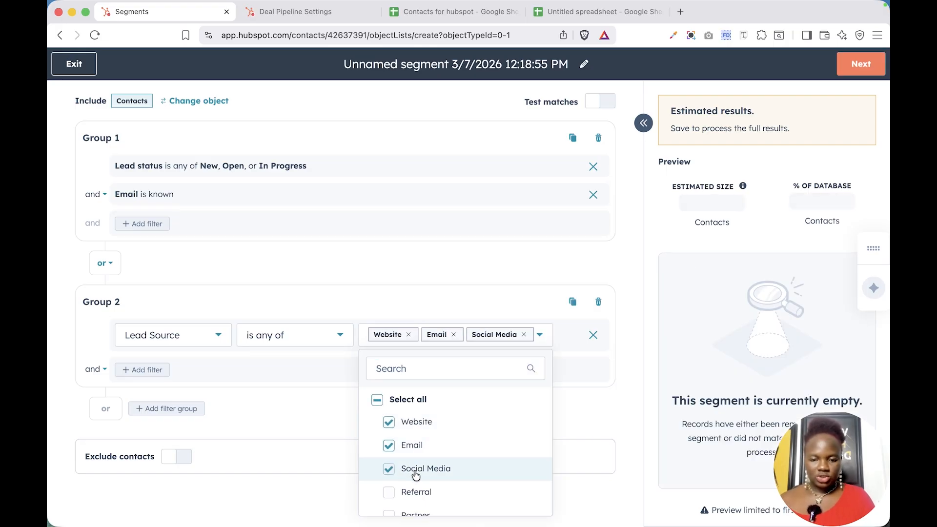
scroll(415, 476, "down", 5)
left_click(430, 445)
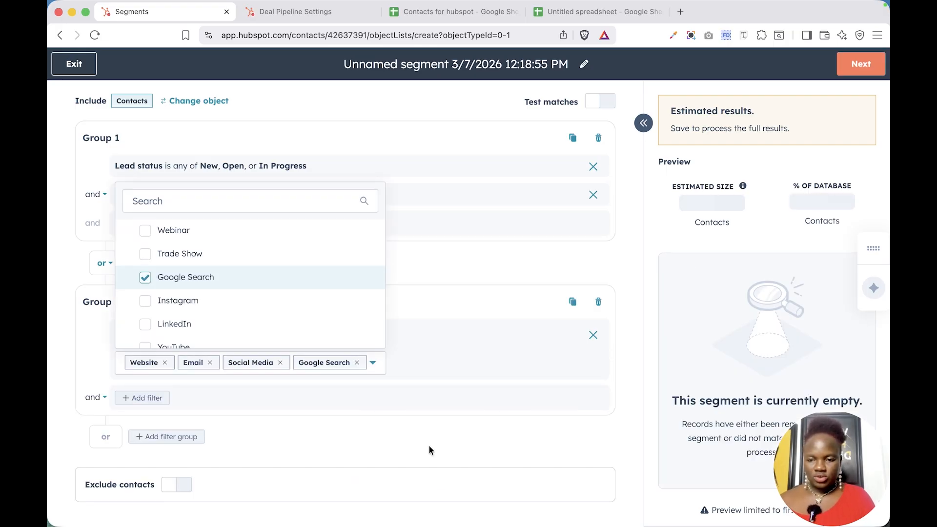
left_click(350, 450)
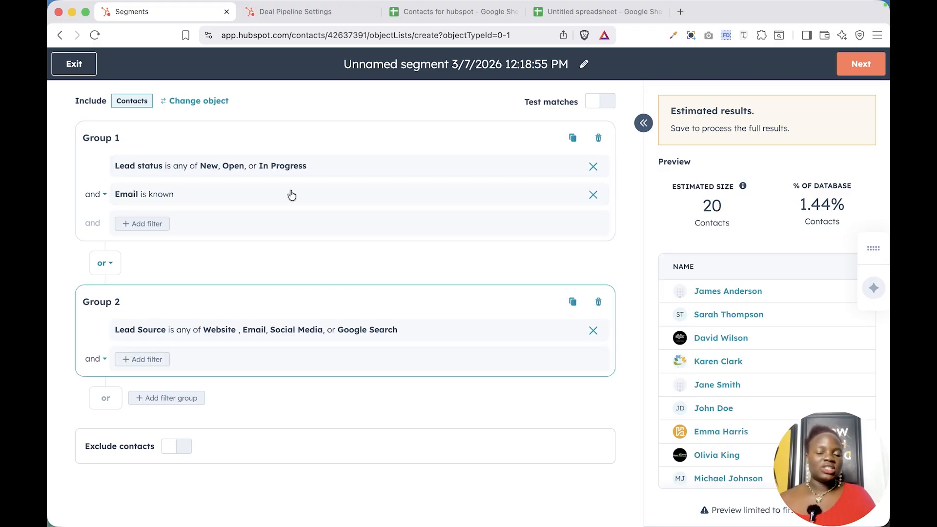
left_click(865, 66)
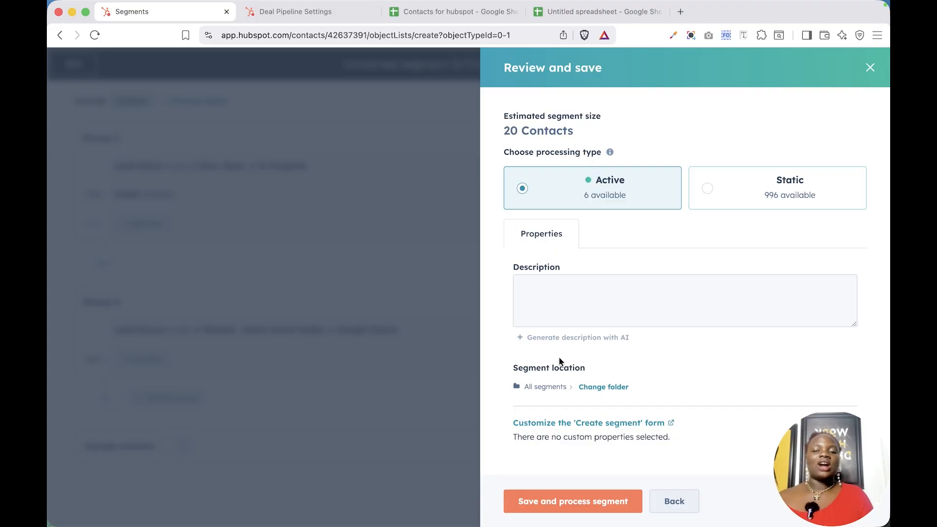
left_click(871, 68)
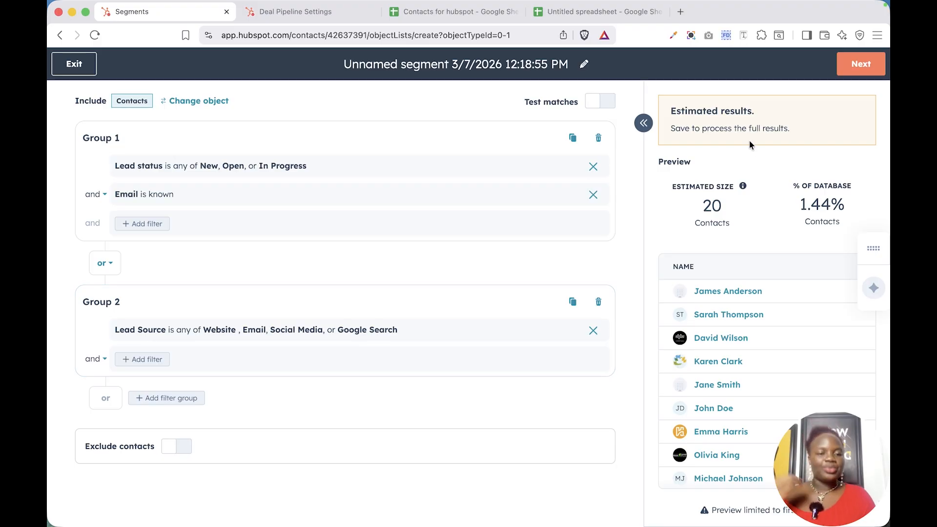
left_click(862, 65)
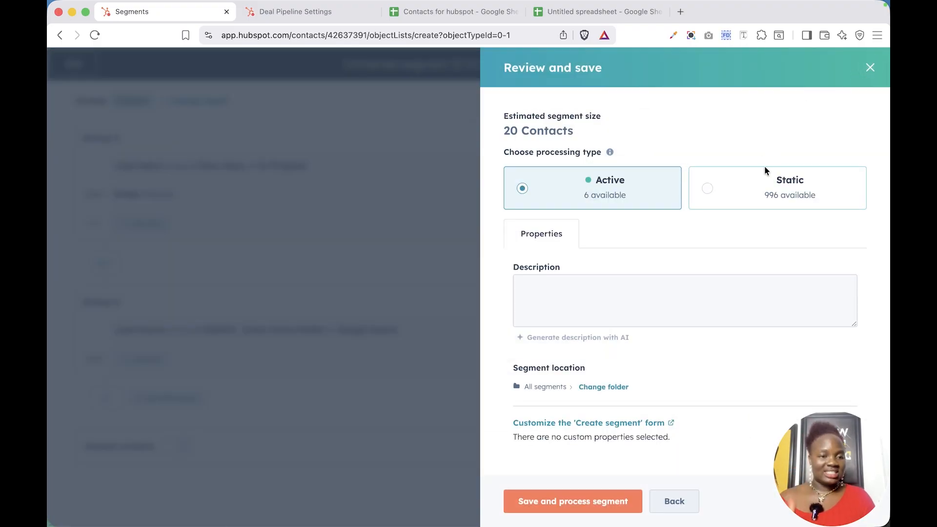
left_click(772, 189)
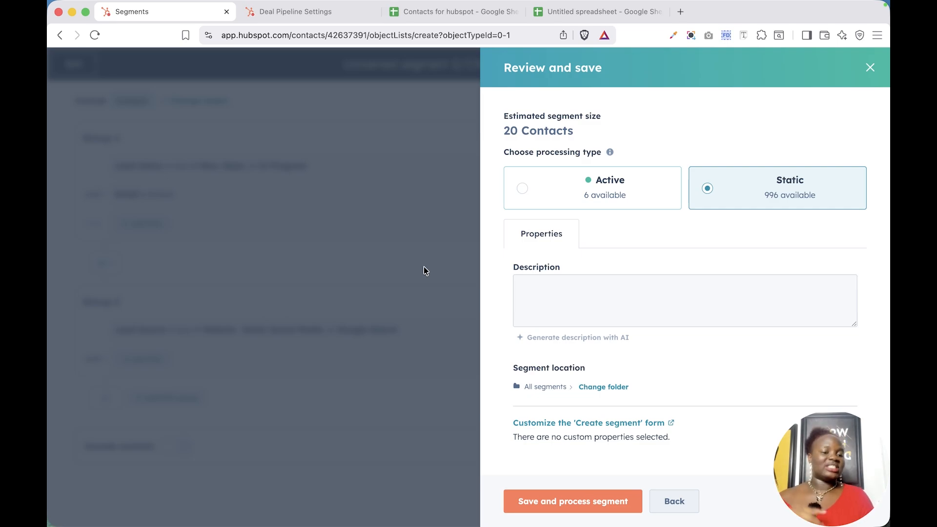
left_click(621, 191)
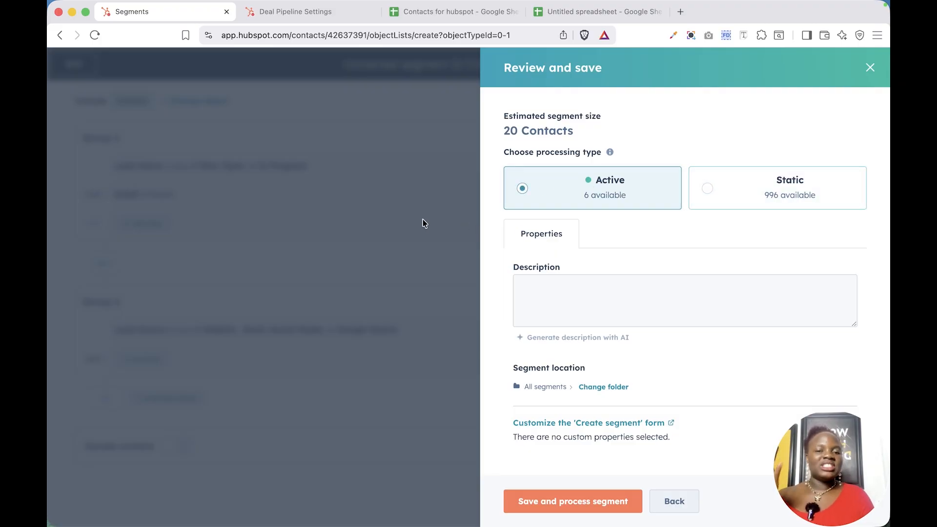
left_click(871, 69)
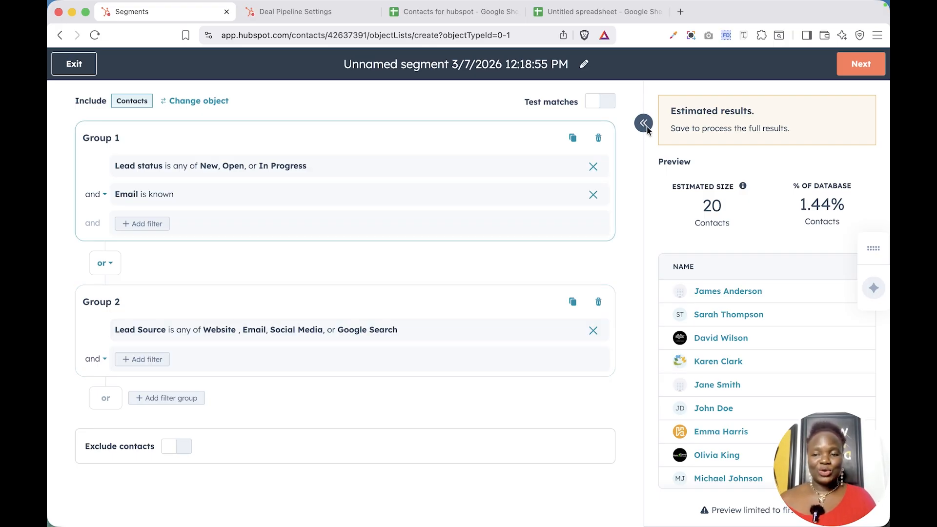
Save and process the segment with the Active processing type, leaving its description empty.
left_click(861, 64)
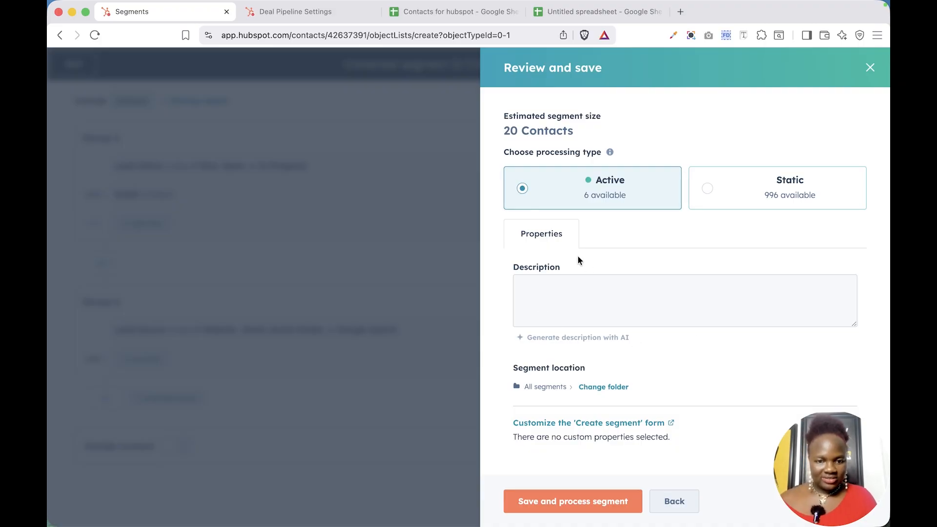
left_click(578, 283)
scroll(603, 388, "down", 1)
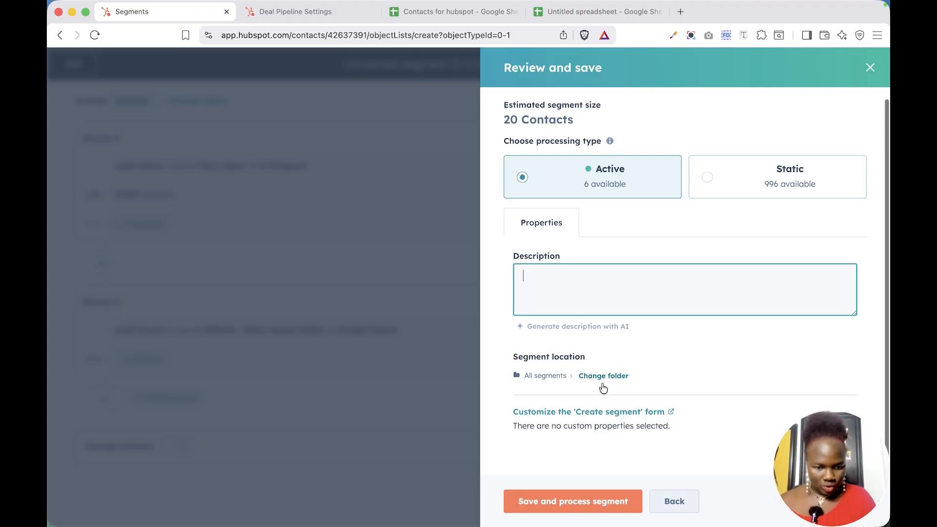
left_click(583, 508)
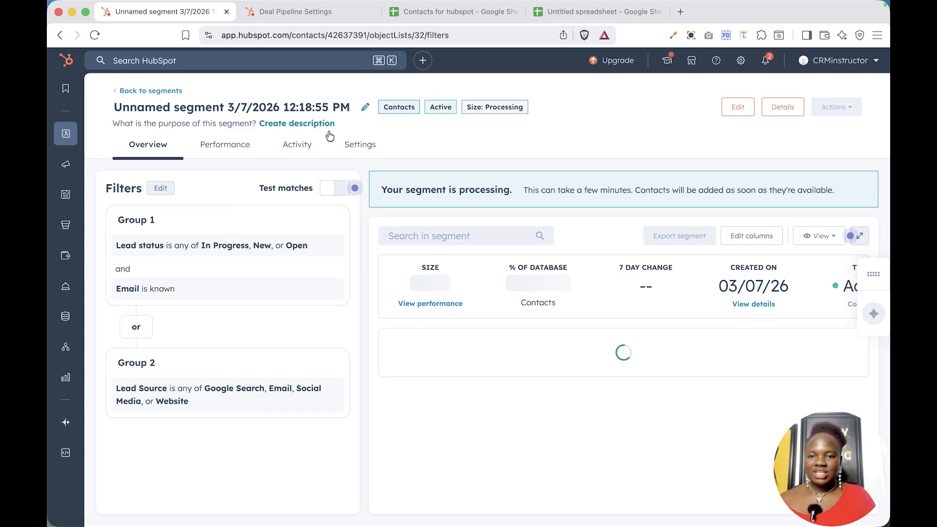
Rename the saved segment to "Open contacts".
left_click(366, 108)
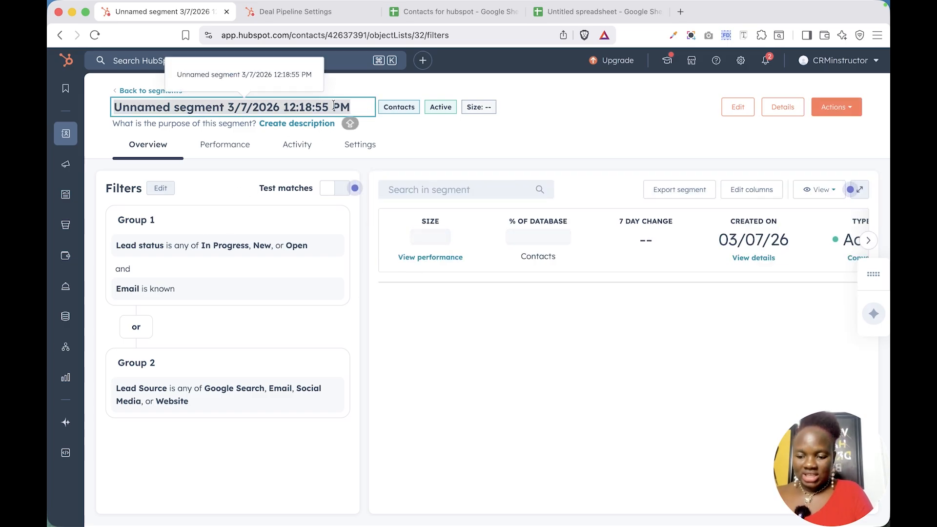
type("Open contacts")
key("Return")
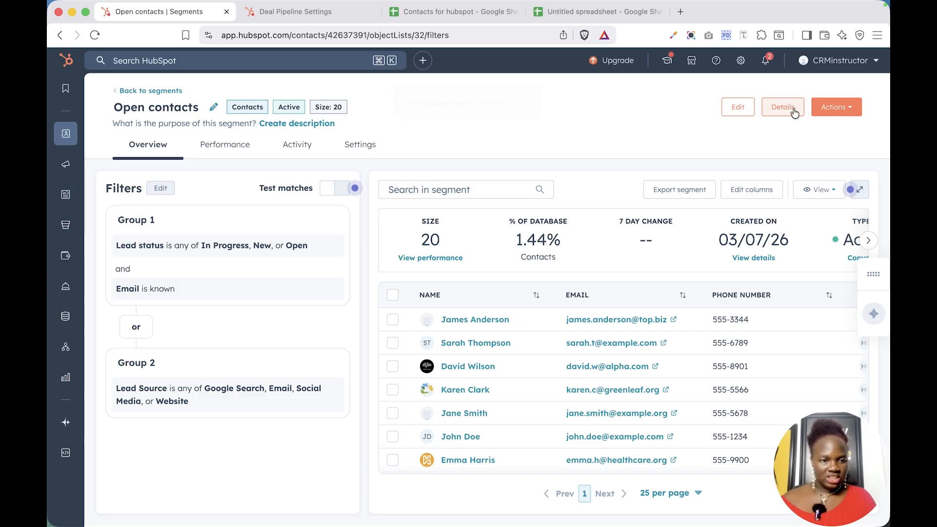
left_click(839, 112)
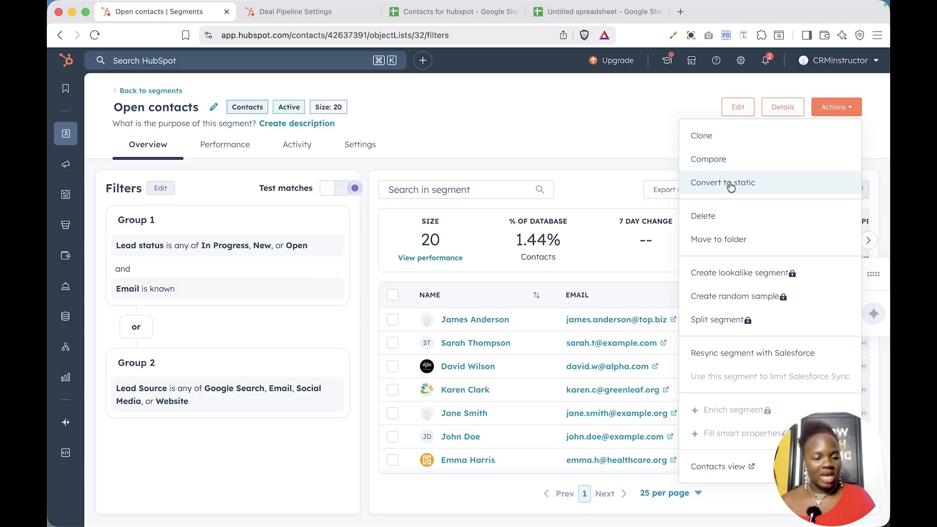
left_click(488, 109)
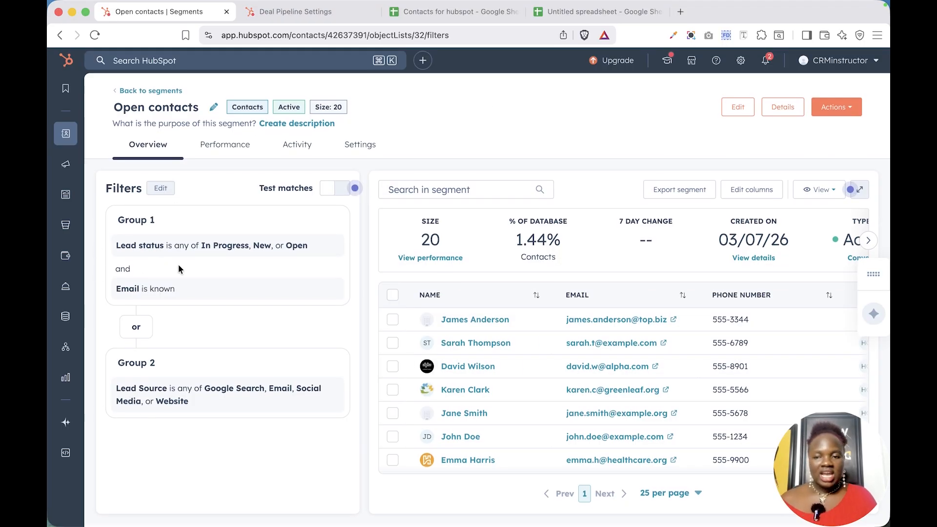
Open the CRM Contacts list in the browser tab showing the deal pipeline settings and examine its columns.
left_click(263, 12)
mouse_move(65, 134)
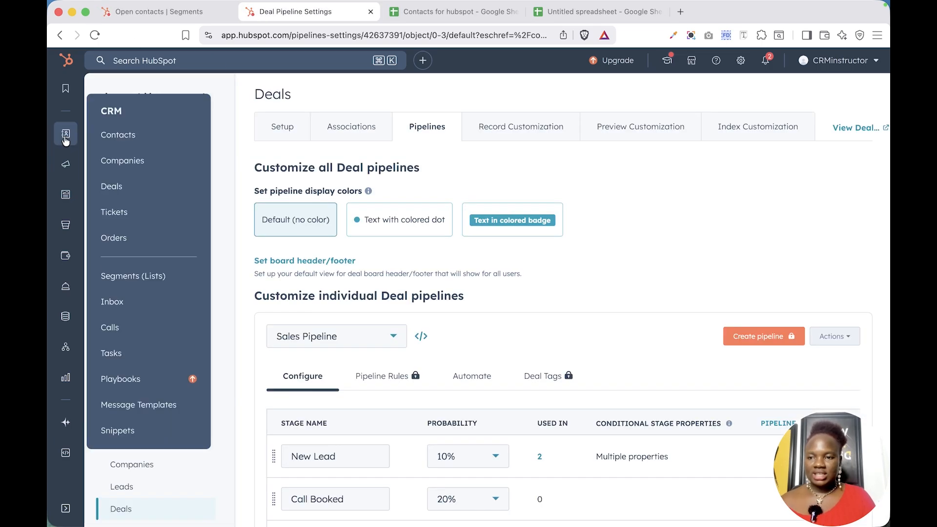
left_click(115, 254)
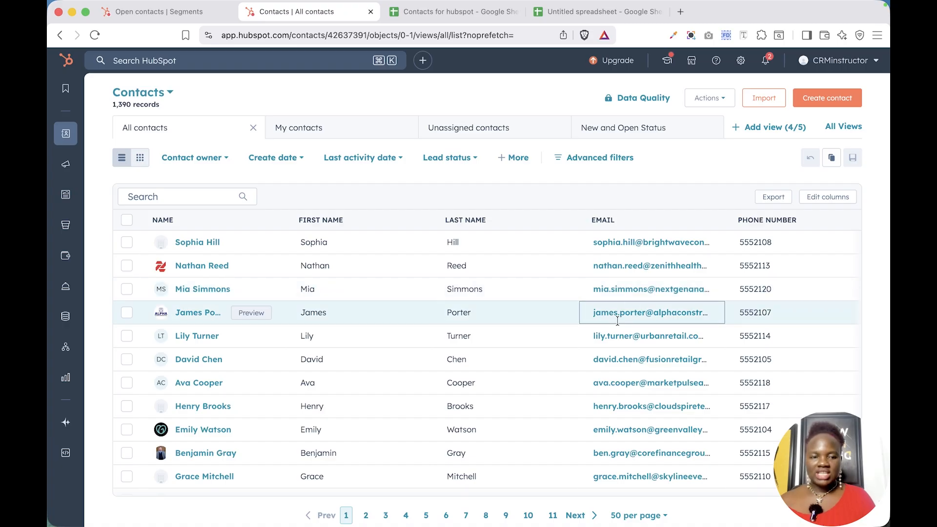
scroll(618, 321, "right", 5)
scroll(617, 321, "right", 5)
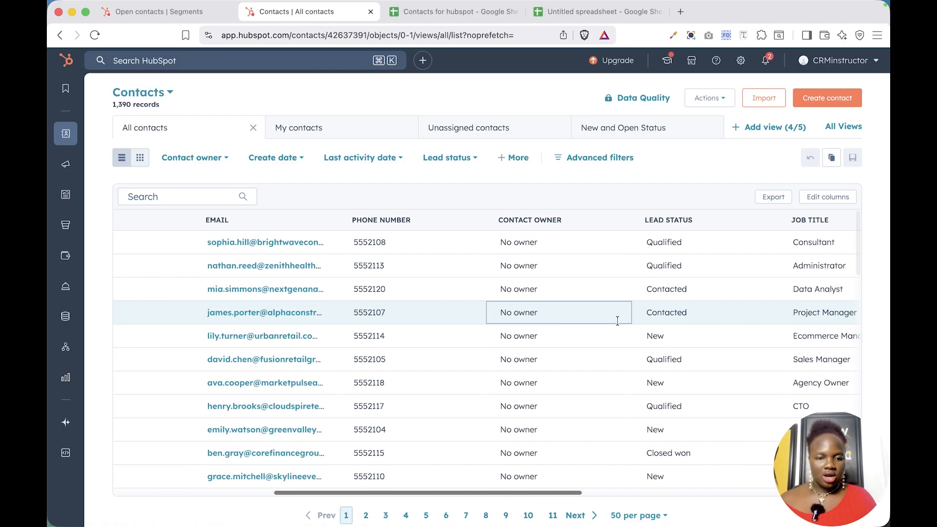
scroll(617, 321, "left", 8)
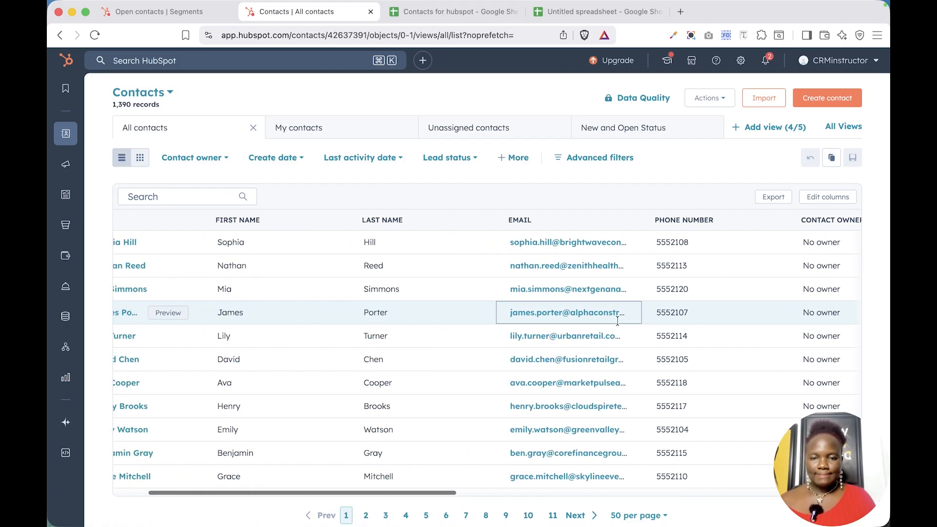
Filter the All contacts view to contacts whose Lead Source is Unassigned.
left_click(508, 165)
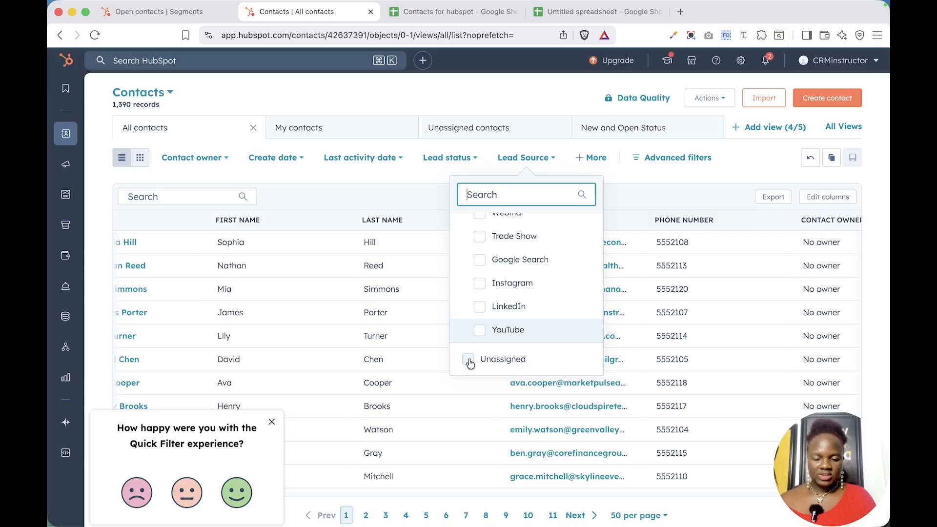
left_click(468, 360)
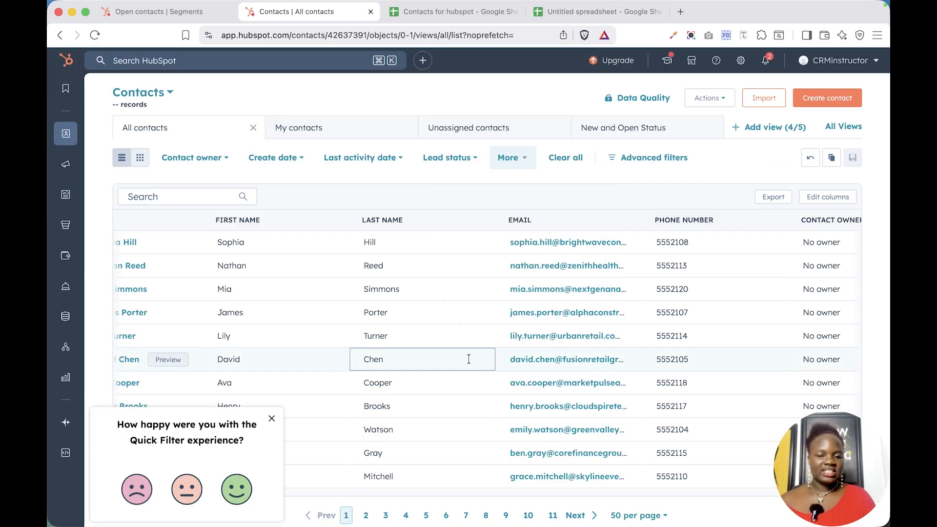
left_click(389, 180)
Check the Open contacts segment overview and return to the filtered contacts list.
left_click(148, 15)
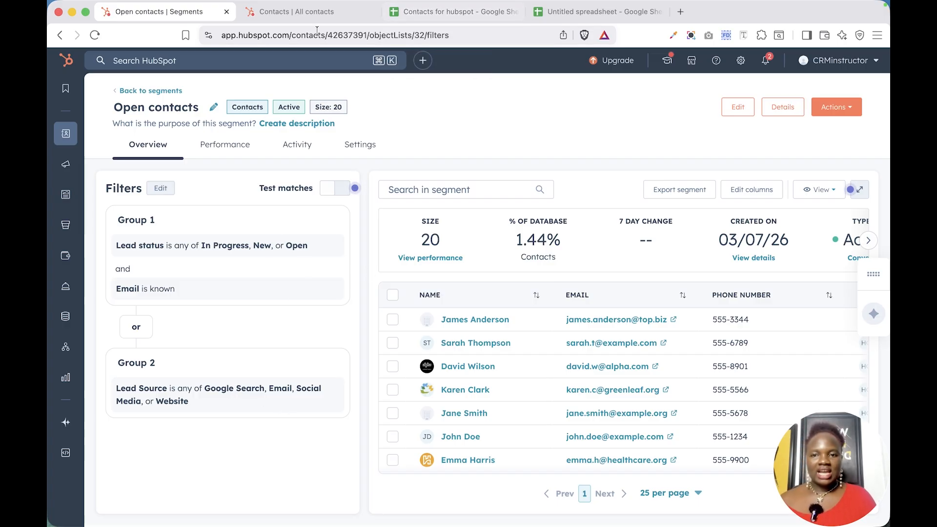
left_click(297, 11)
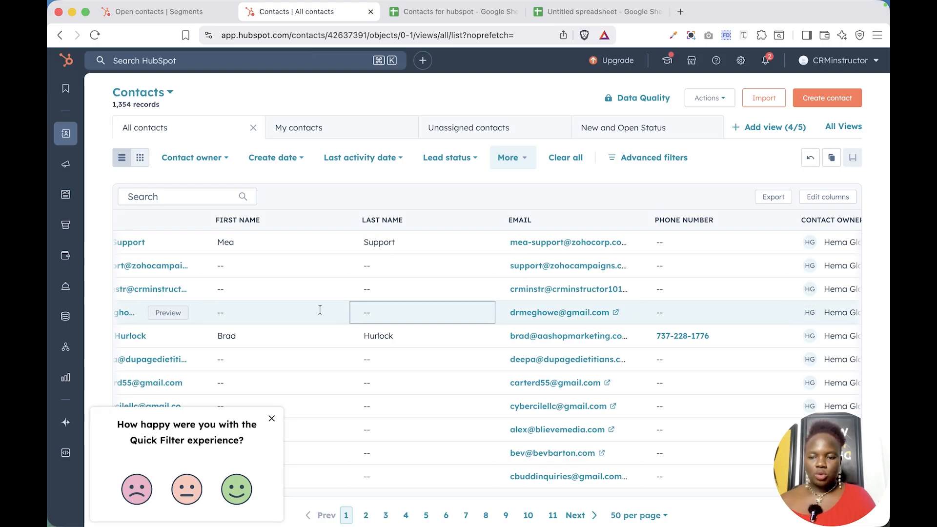
Bulk edit the first three contacts in the filtered list, setting their Lead Source to Google Search.
scroll(333, 330, "left", 3)
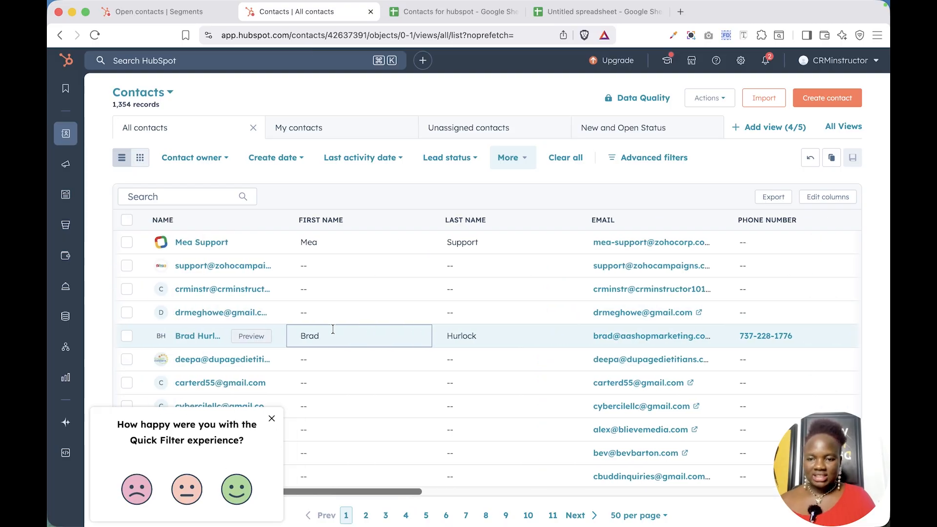
left_click(127, 243)
left_click(129, 266)
left_click(127, 290)
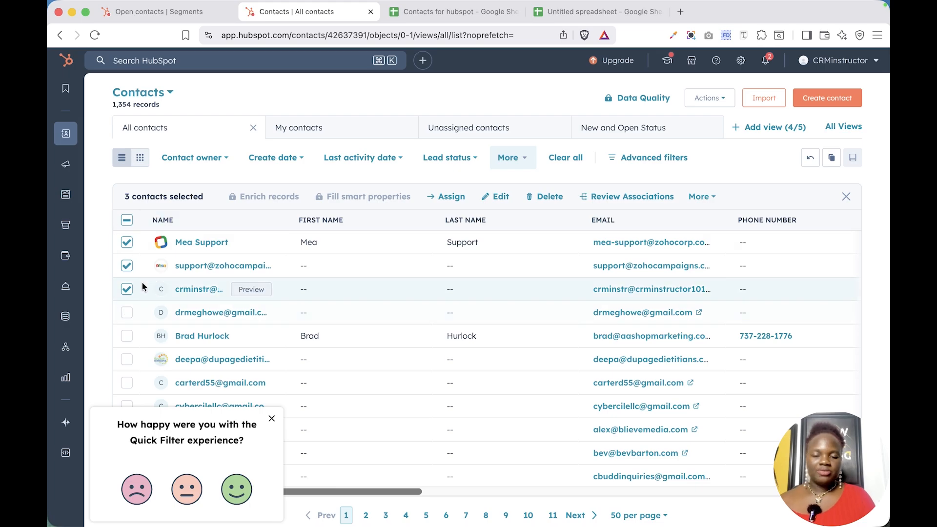
left_click(496, 197)
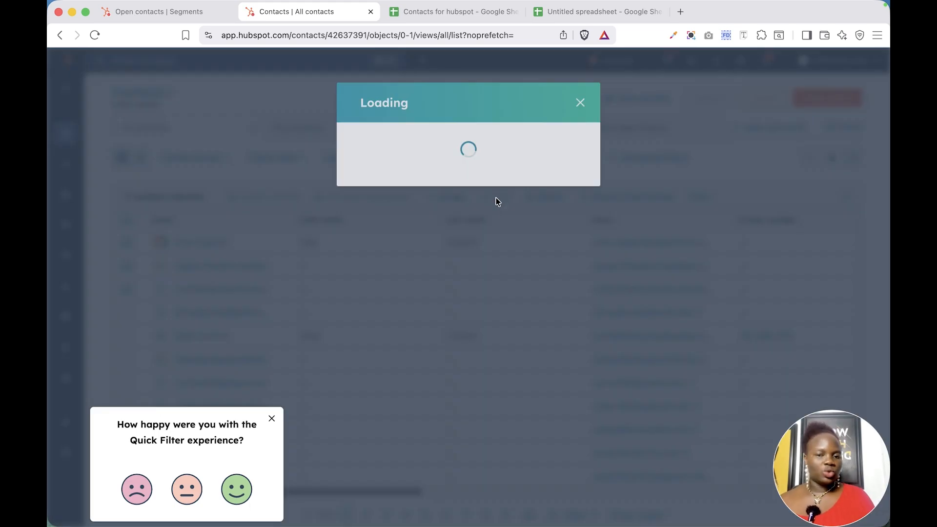
left_click(435, 169)
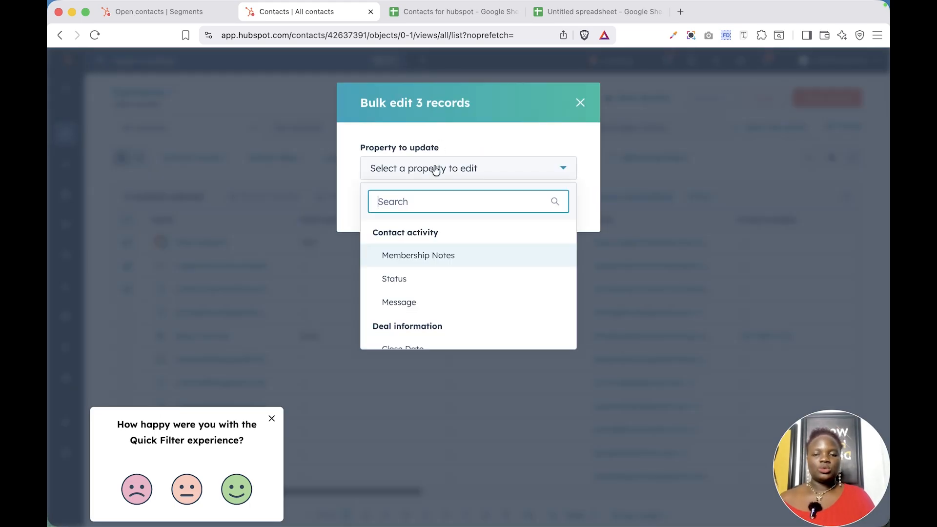
type("l")
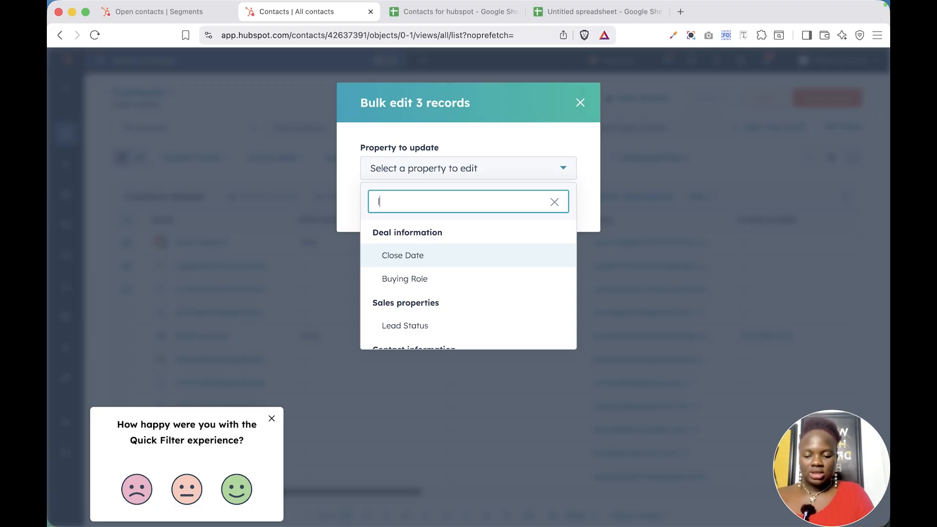
type("ead")
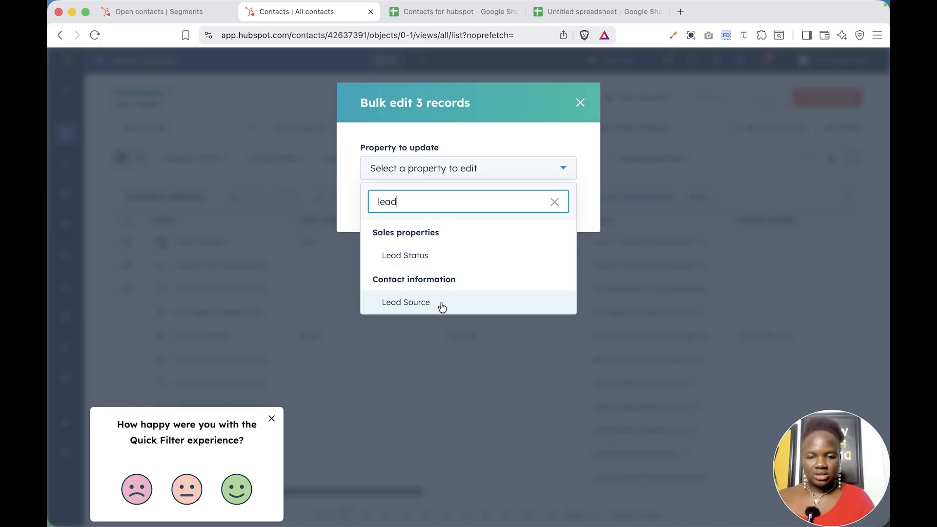
left_click(442, 304)
left_click(415, 222)
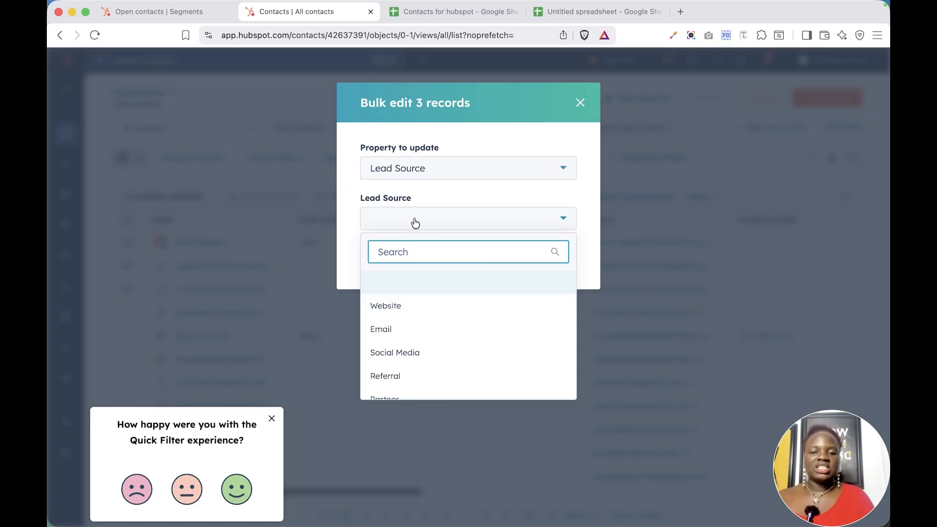
scroll(427, 327, "down", 5)
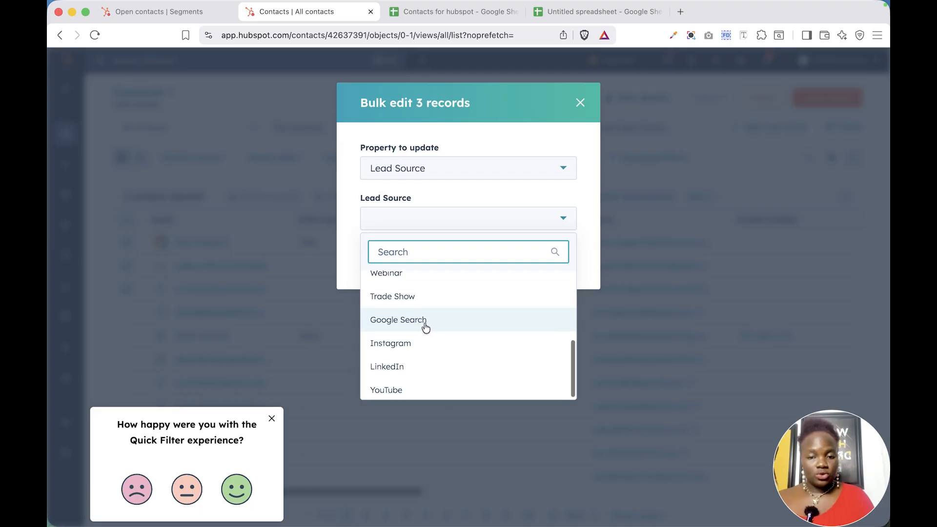
left_click(426, 325)
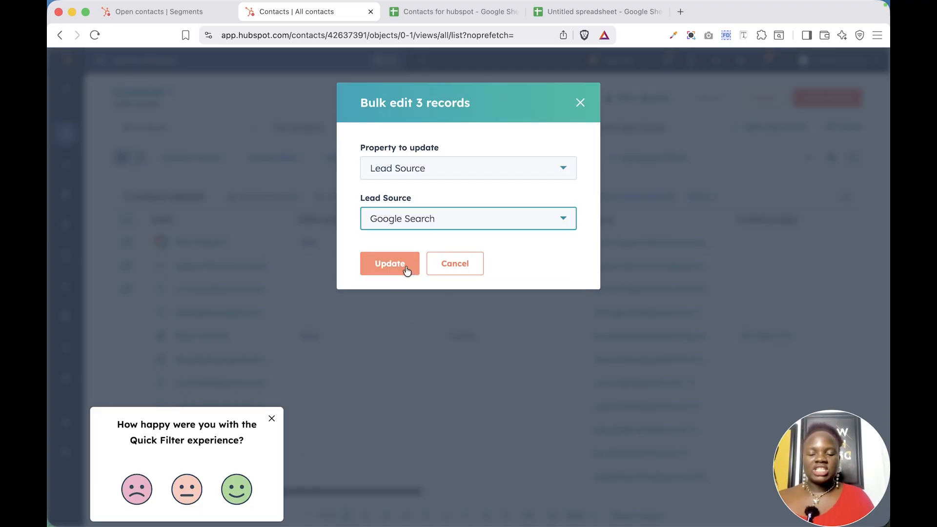
left_click(406, 270)
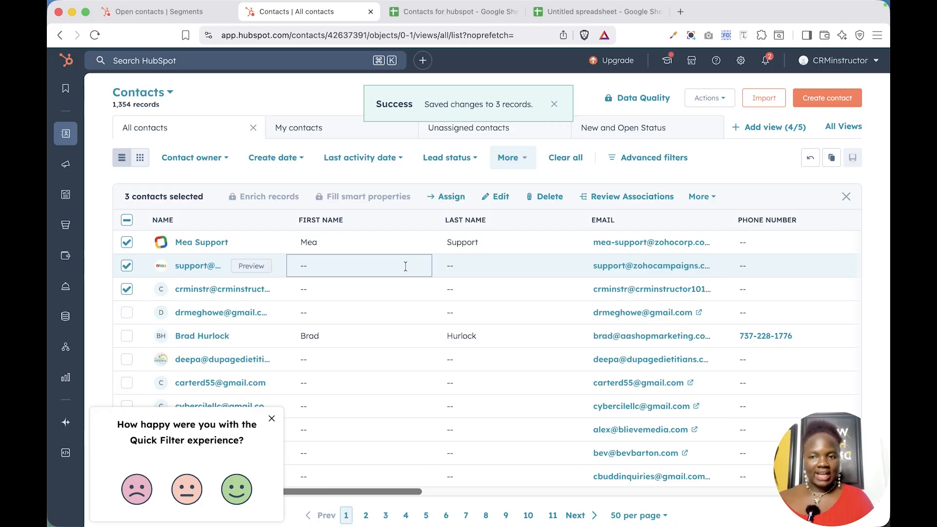
Return to the Open contacts segment overview to check its membership.
left_click(147, 16)
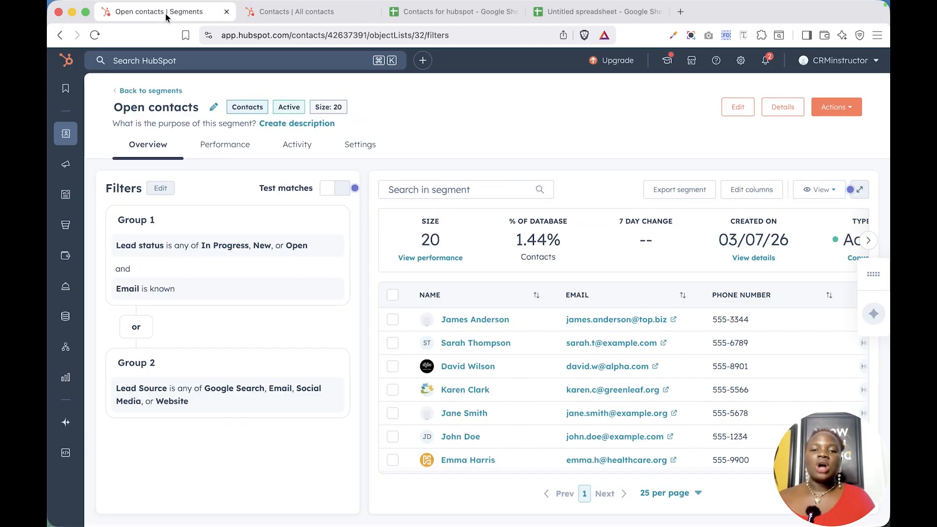